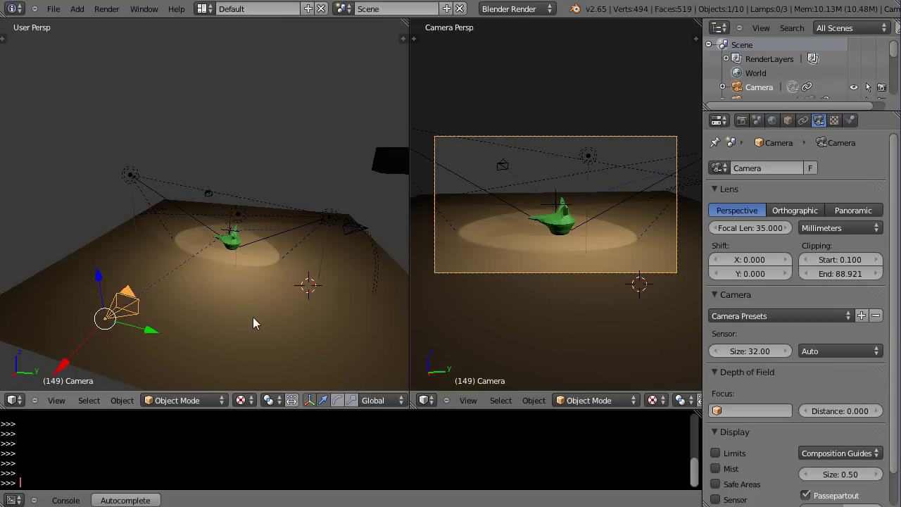
# Widen the user perspective viewport by shrinking the neighbouring camera viewport.
pyautogui.moveTo(253, 317)
pyautogui.mouseDown(button='middle')
pyautogui.moveTo(278, 325)
pyautogui.moveTo(261, 318)
pyautogui.mouseUp(button='middle')
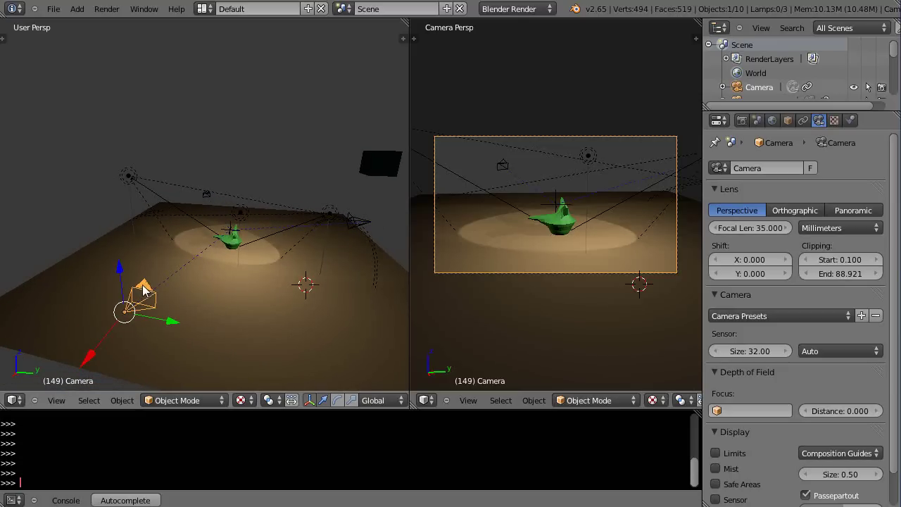
pyautogui.rightClick(206, 318)
pyautogui.moveTo(207, 319); pyautogui.dragTo(212, 315, button='middle')
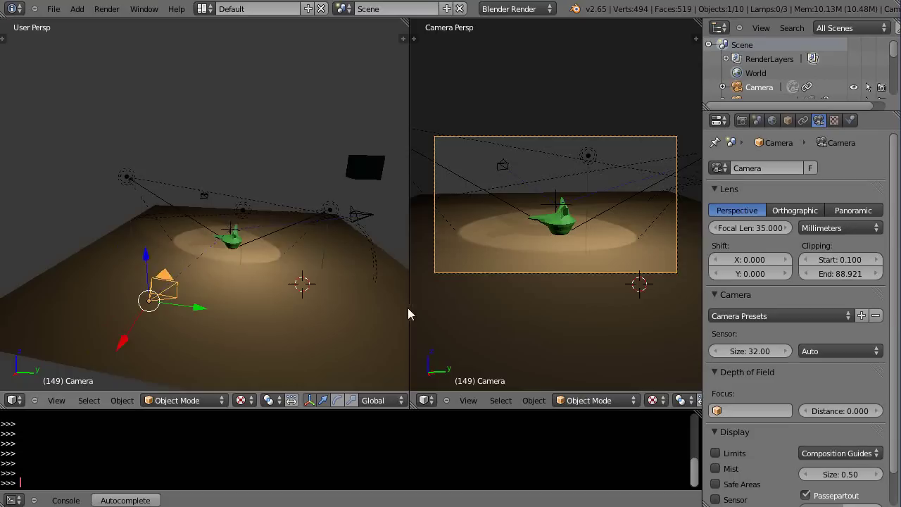
pyautogui.moveTo(409, 314); pyautogui.dragTo(519, 322)
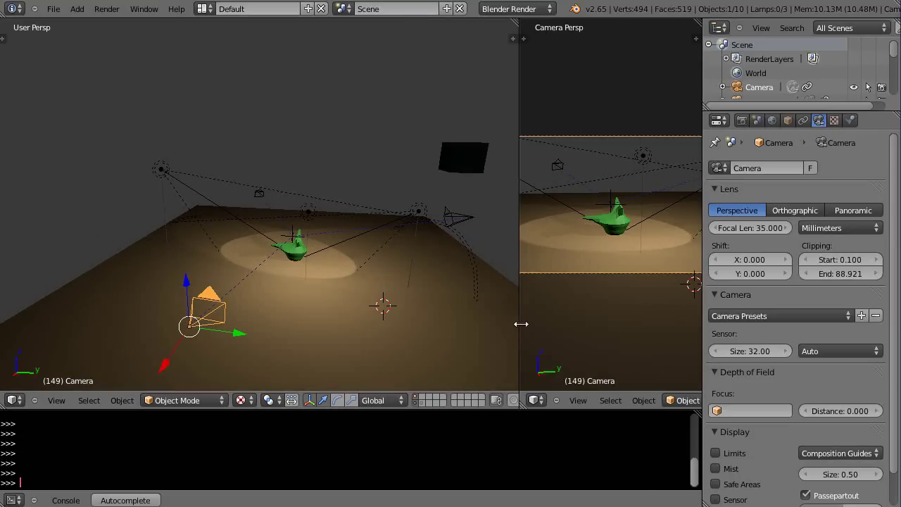
# Set the transform orientation of the user perspective viewport to Normal for the selected camera.
pyautogui.click(373, 400)
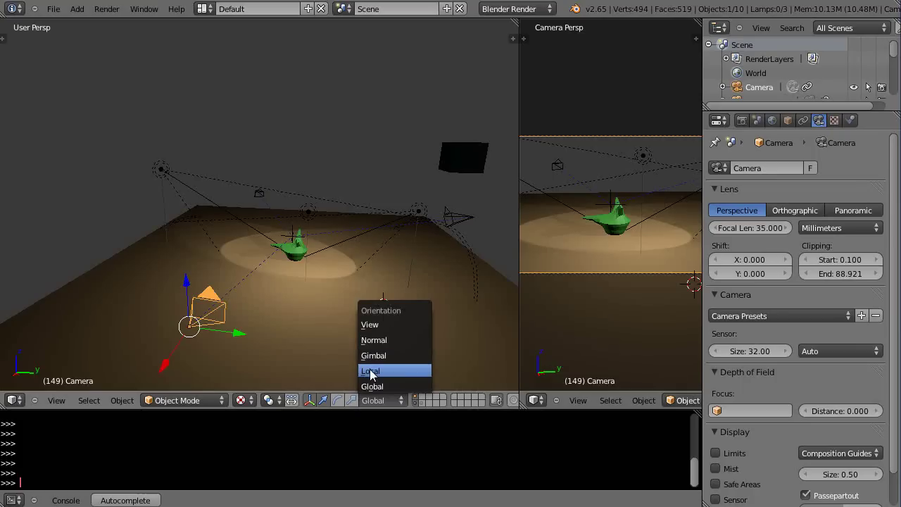
pyautogui.moveTo(286, 336)
pyautogui.mouseDown(button='middle')
pyautogui.moveTo(303, 341)
pyautogui.moveTo(300, 331)
pyautogui.mouseUp(button='middle')
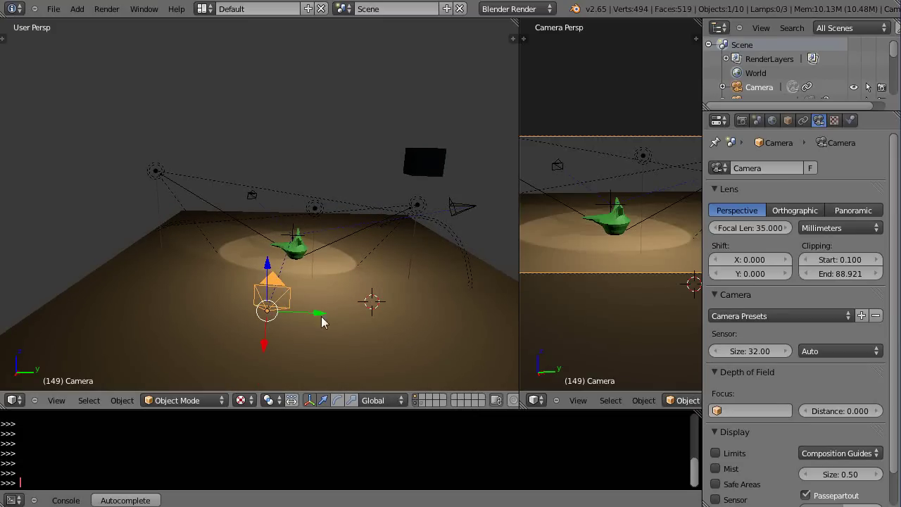
pyautogui.click(381, 401)
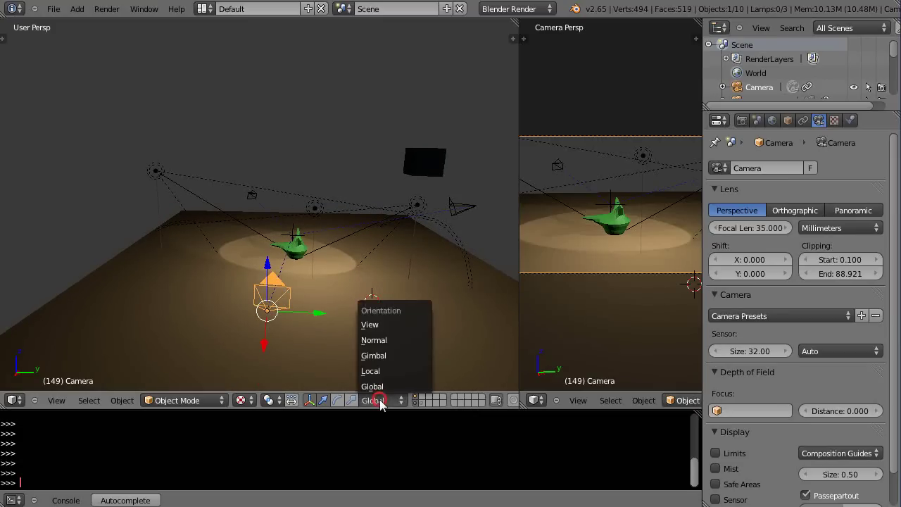
pyautogui.click(372, 340)
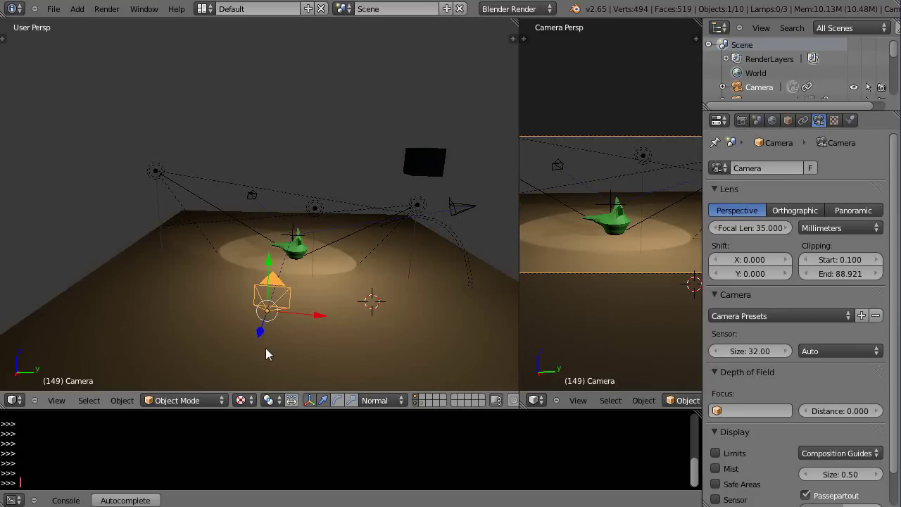
# Move the camera slightly along its Z axis in the Normal orientation.
pyautogui.moveTo(267, 349); pyautogui.dragTo(225, 342, button='middle')
pyautogui.scroll(-2, 226, 340)
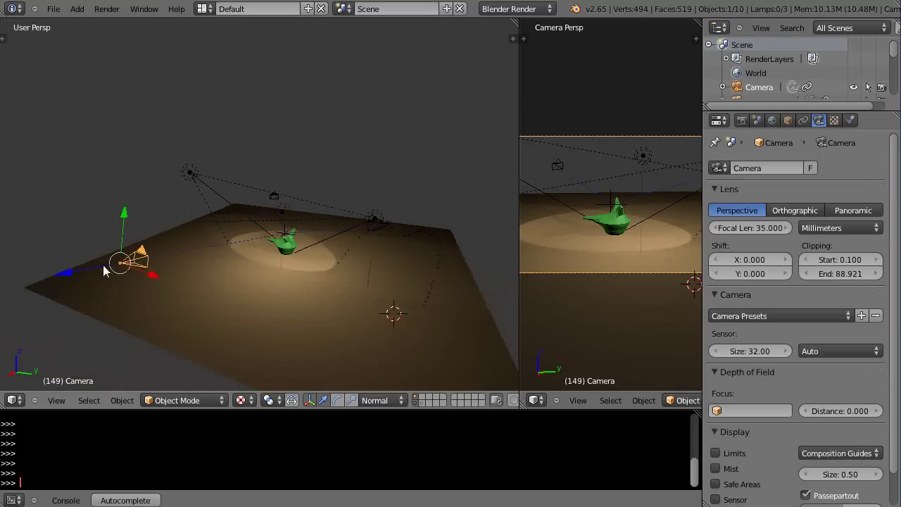
pyautogui.press('g')
pyautogui.press('z')
pyautogui.press('z')
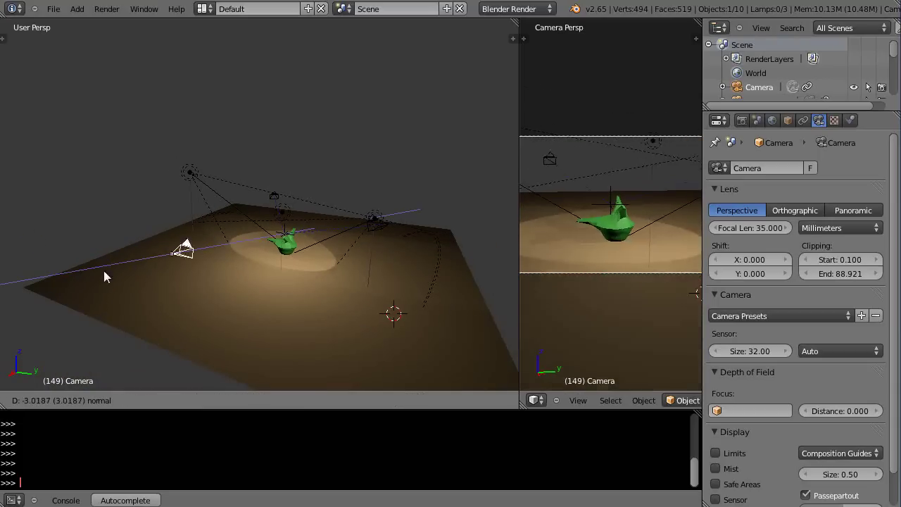
pyautogui.click(52, 296)
# Select the Empty above the green lamp and lower it along Z to the lamp's body.
pyautogui.moveTo(197, 322); pyautogui.dragTo(203, 299, button='middle')
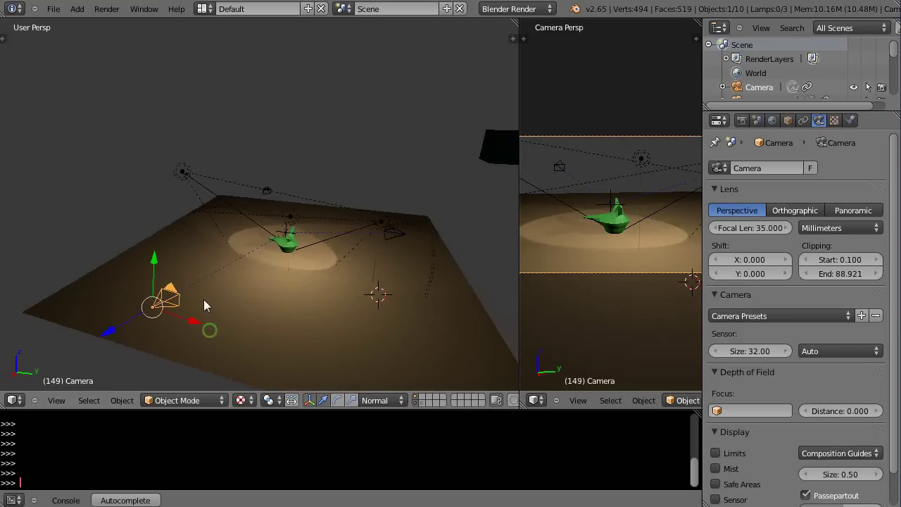
pyautogui.rightClick(286, 238)
pyautogui.rightClick(286, 236)
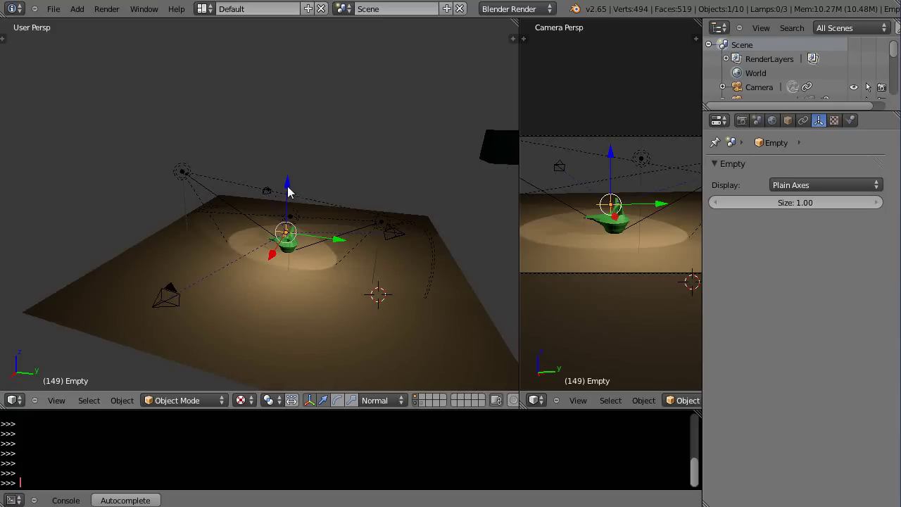
pyautogui.moveTo(288, 187); pyautogui.dragTo(336, 201)
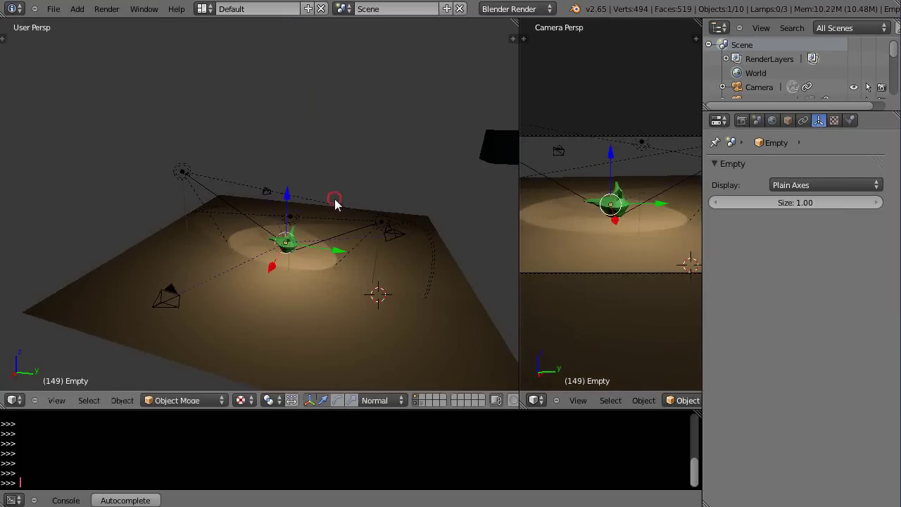
pyautogui.scroll(1, 295, 246)
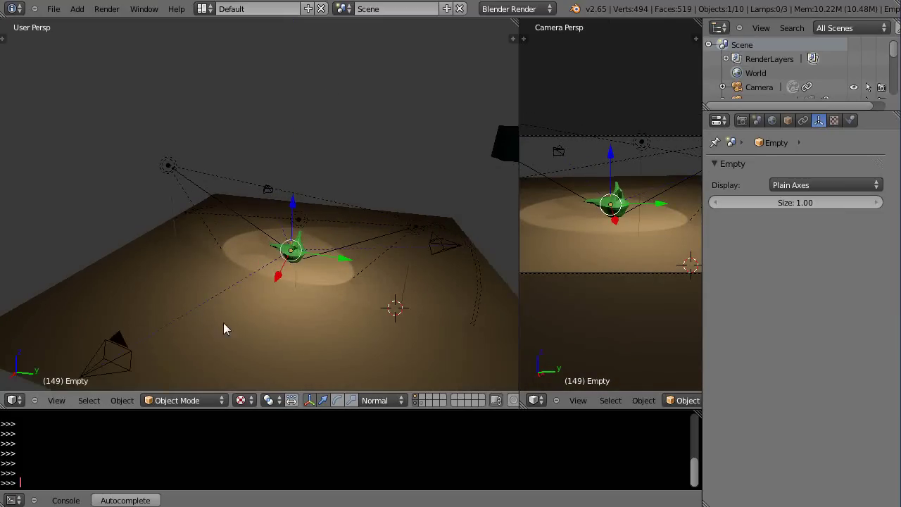
# Select the camera and set the transform orientation to Local.
pyautogui.moveTo(233, 327); pyautogui.dragTo(243, 321, button='middle')
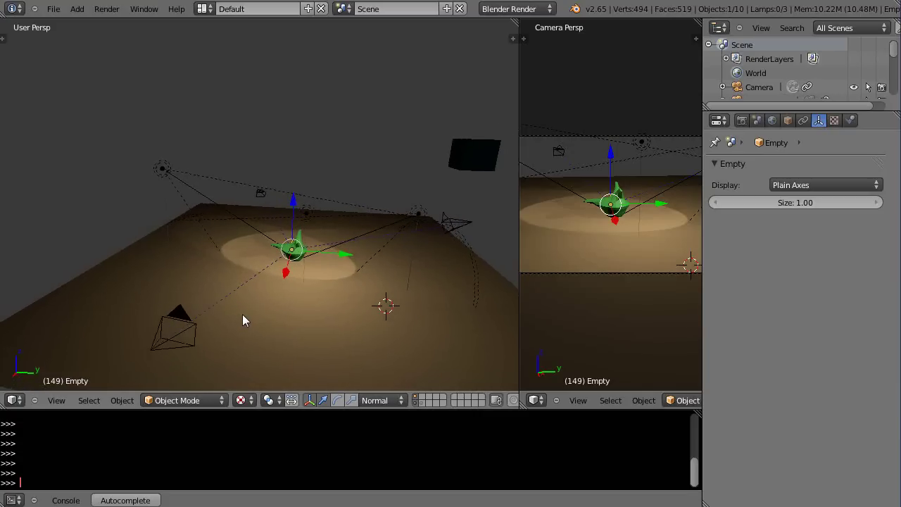
pyautogui.rightClick(187, 322)
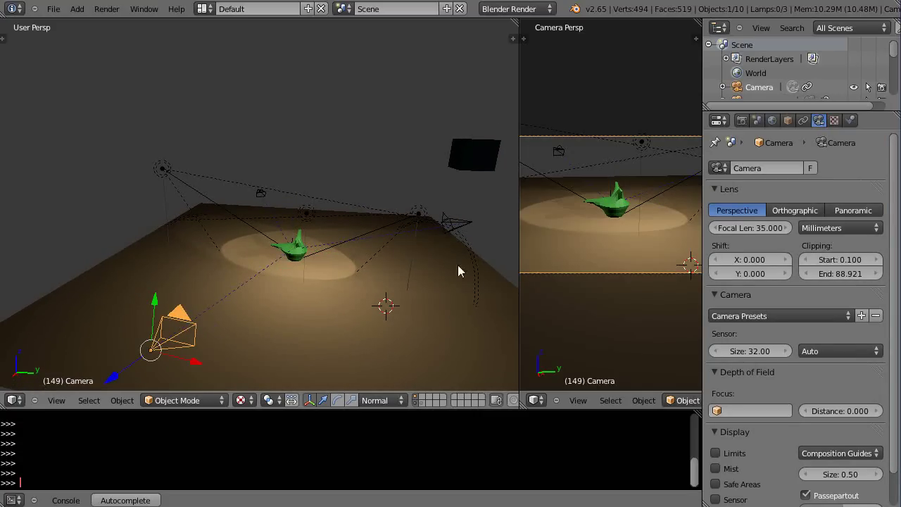
pyautogui.moveTo(284, 316); pyautogui.dragTo(298, 312, button='middle')
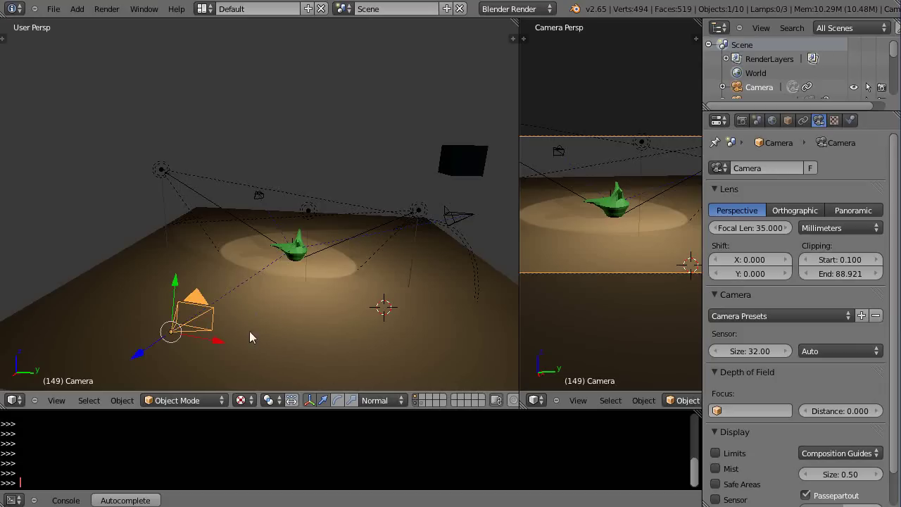
pyautogui.click(373, 400)
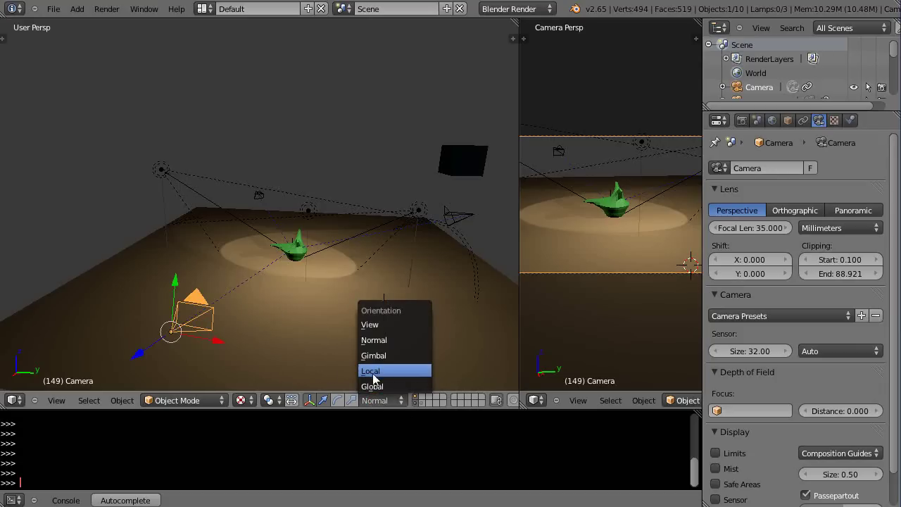
pyautogui.click(371, 371)
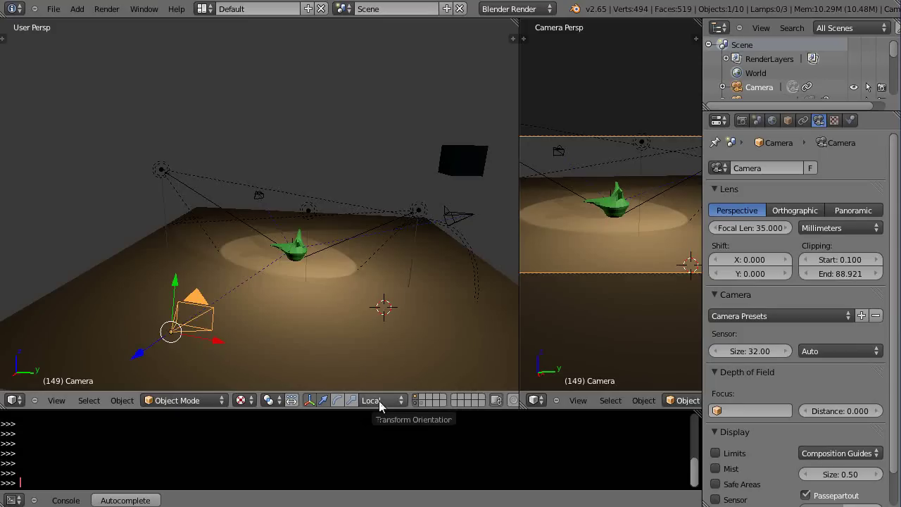
# Compare the camera's axes in the Global transform orientation and return the orientation to Local.
pyautogui.moveTo(325, 340); pyautogui.dragTo(310, 326, button='middle')
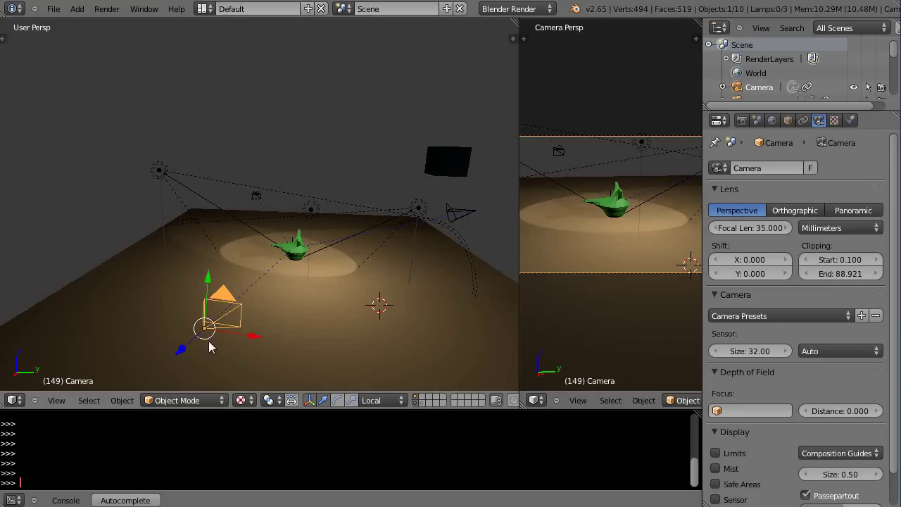
pyautogui.click(369, 400)
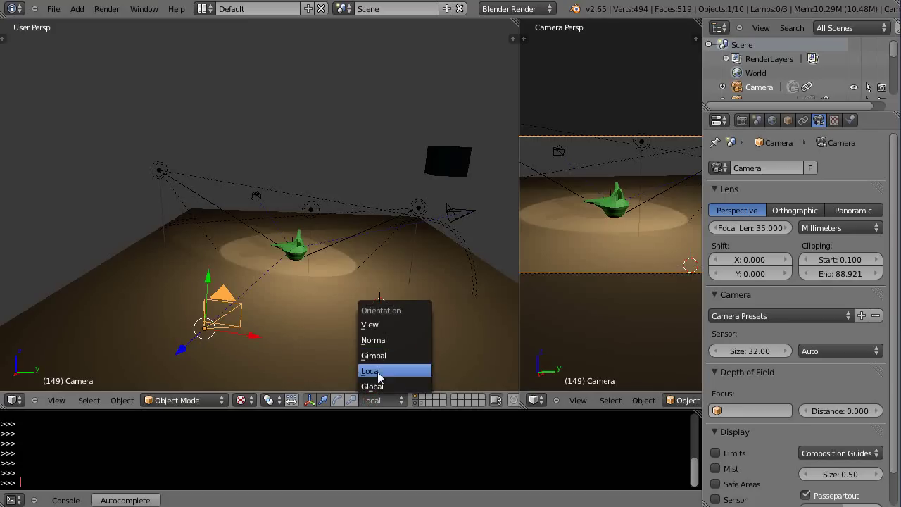
pyautogui.click(377, 386)
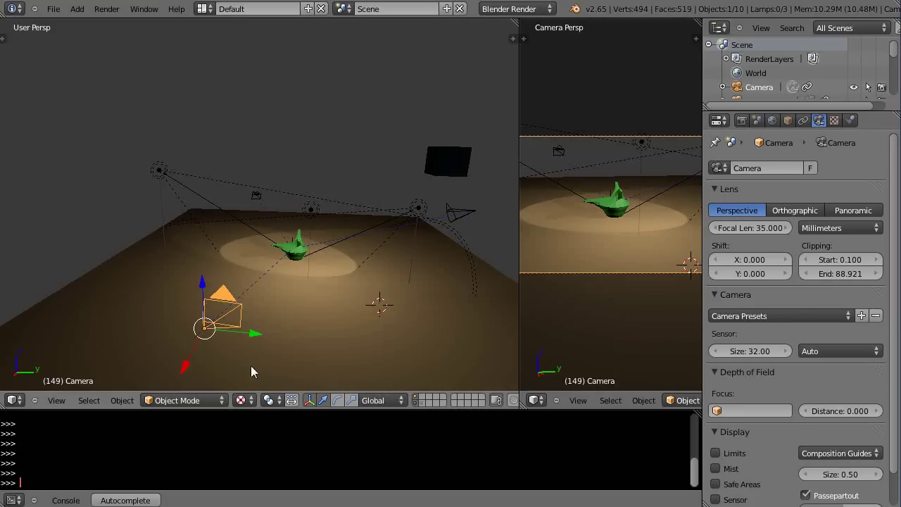
pyautogui.press('KP_4')
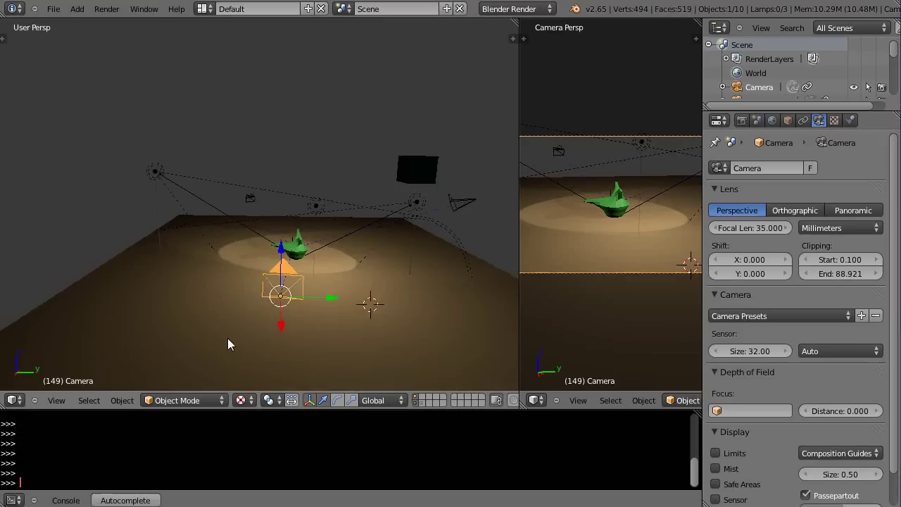
pyautogui.click(377, 400)
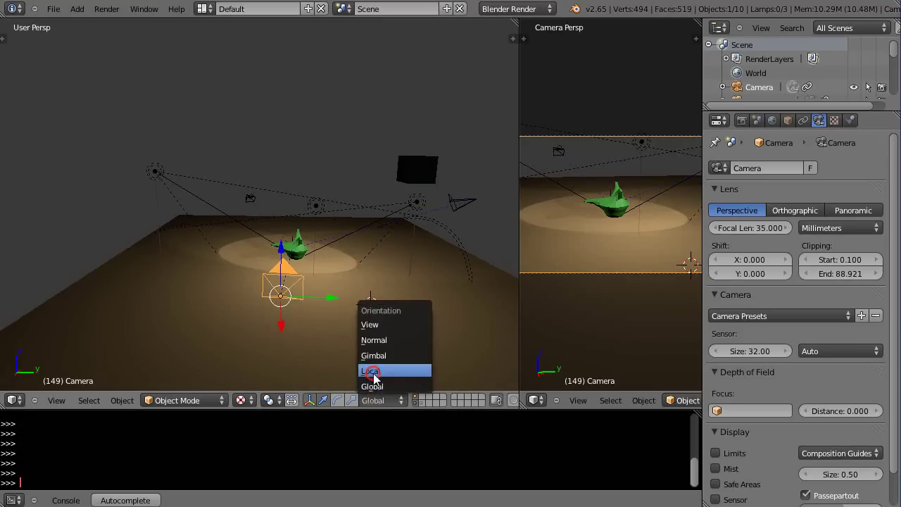
pyautogui.click(373, 378)
pyautogui.press('KP_6')
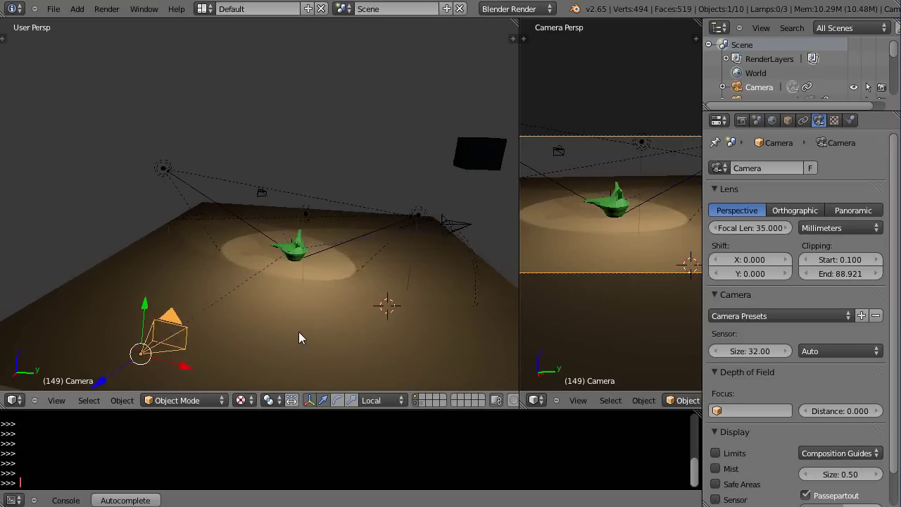
pyautogui.press('KP_8')
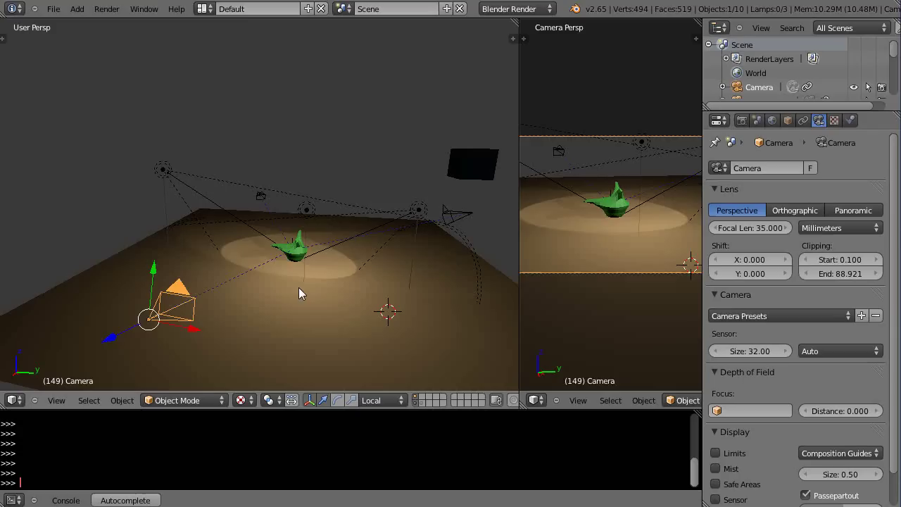
# Rotate the camera about its local Z axis by about -10 degrees.
pyautogui.press('r')
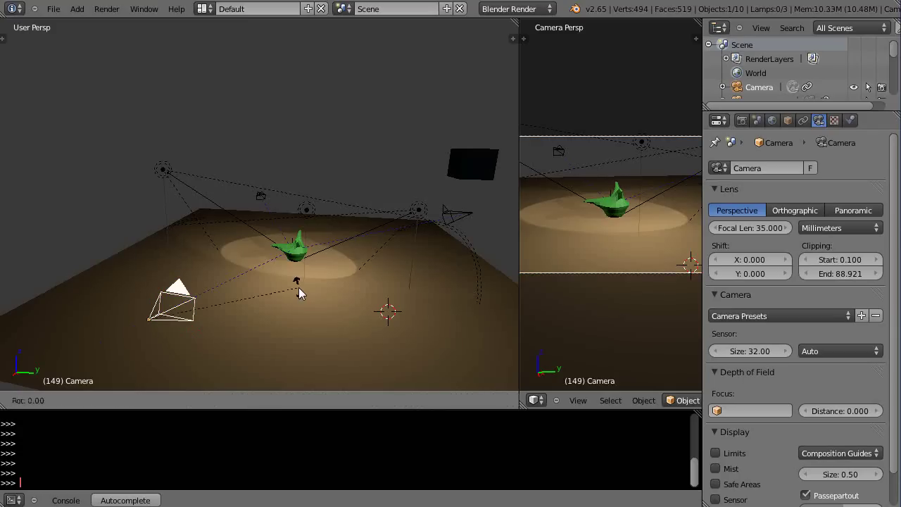
pyautogui.press('z')
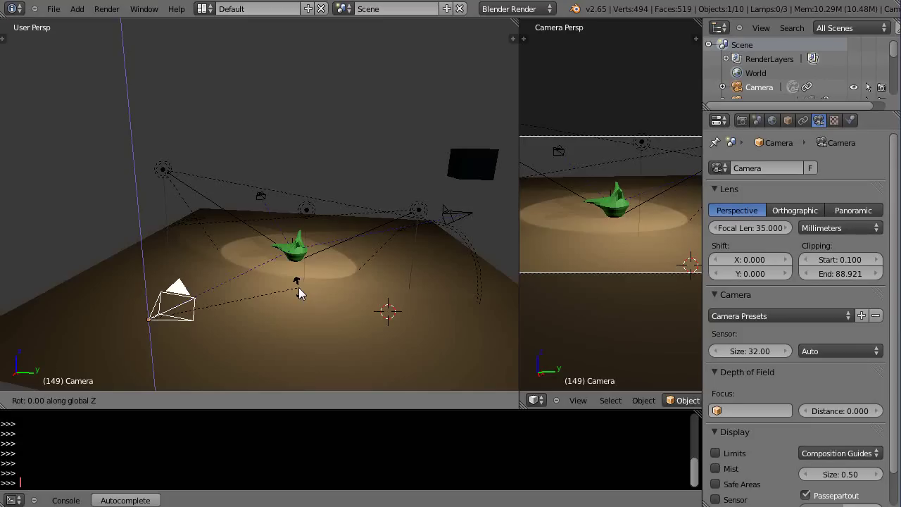
pyautogui.press('z')
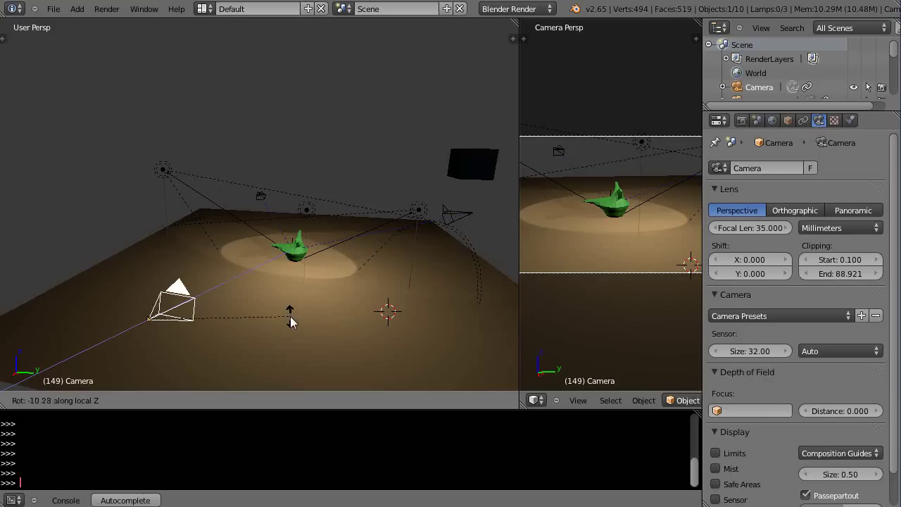
pyautogui.click(292, 321)
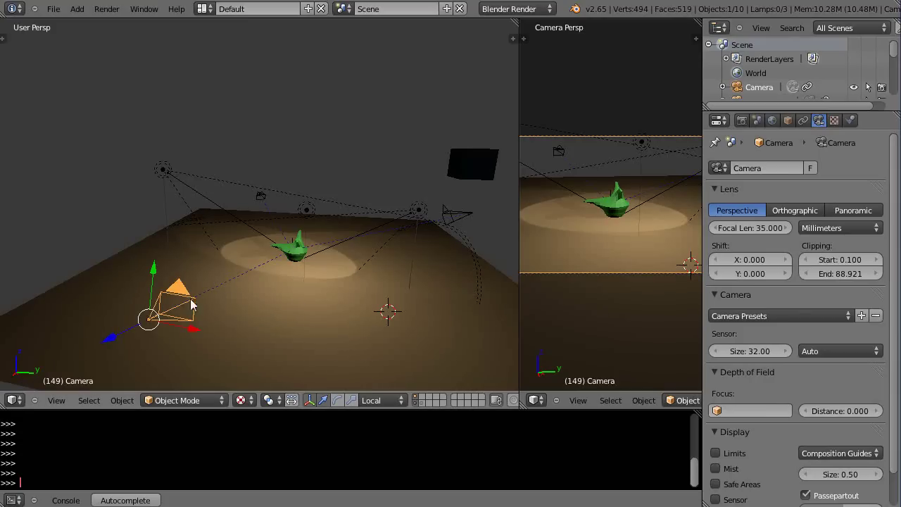
# Select the Empty at the green lamp and delete it from the scene.
pyautogui.rightClick(294, 244)
pyautogui.rightClick(293, 245)
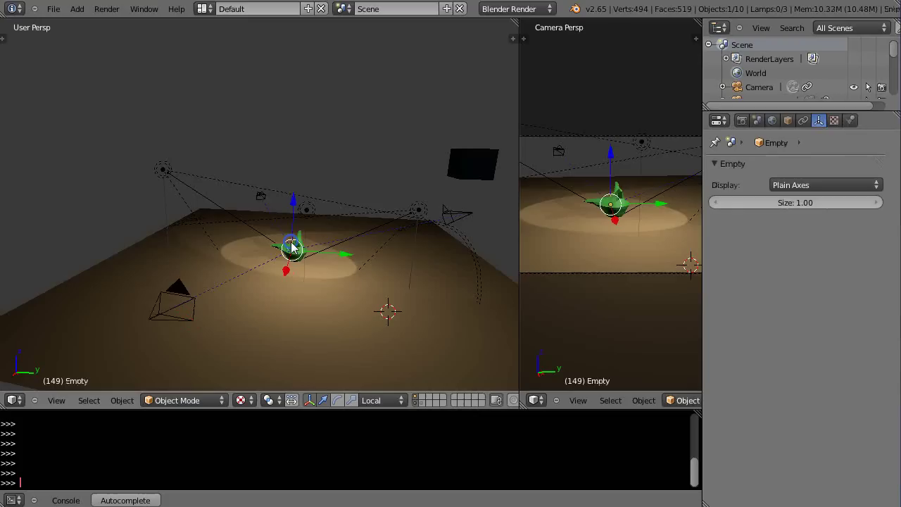
pyautogui.moveTo(295, 215)
pyautogui.mouseDown()
pyautogui.moveTo(302, 149)
pyautogui.moveTo(289, 221)
pyautogui.moveTo(289, 207)
pyautogui.mouseUp()
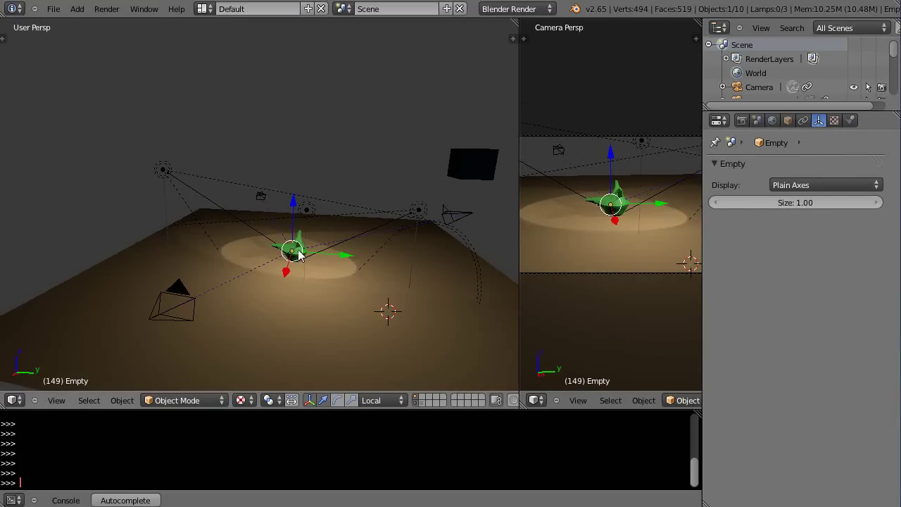
pyautogui.press('x')
pyautogui.click(275, 251)
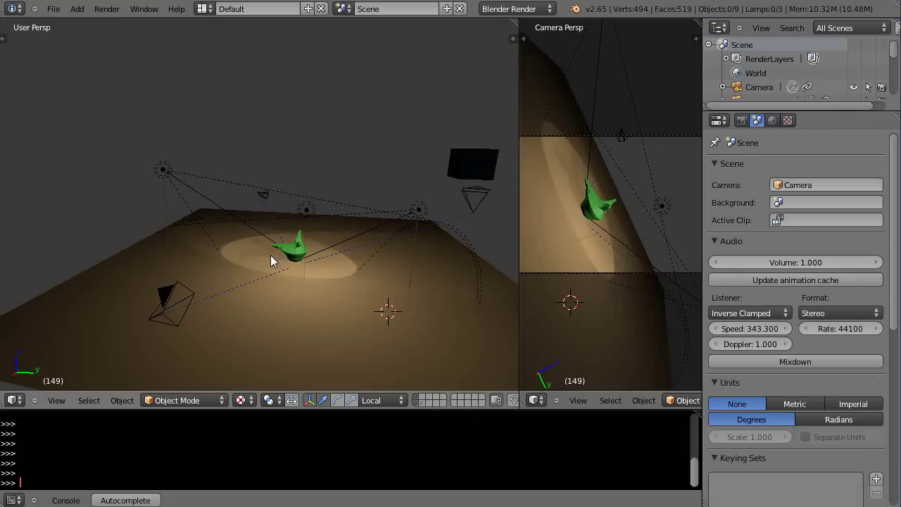
# Widen the camera viewport and select the camera in the user perspective view.
pyautogui.moveTo(228, 319); pyautogui.dragTo(246, 315, button='middle')
pyautogui.moveTo(289, 268)
pyautogui.mouseDown(button='middle')
pyautogui.moveTo(297, 284)
pyautogui.moveTo(289, 282)
pyautogui.mouseUp(button='middle')
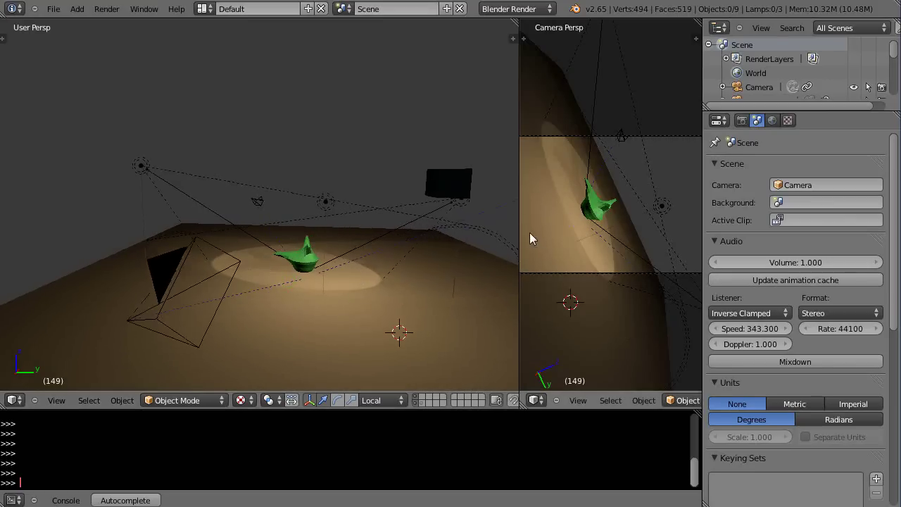
pyautogui.moveTo(519, 229); pyautogui.dragTo(474, 243)
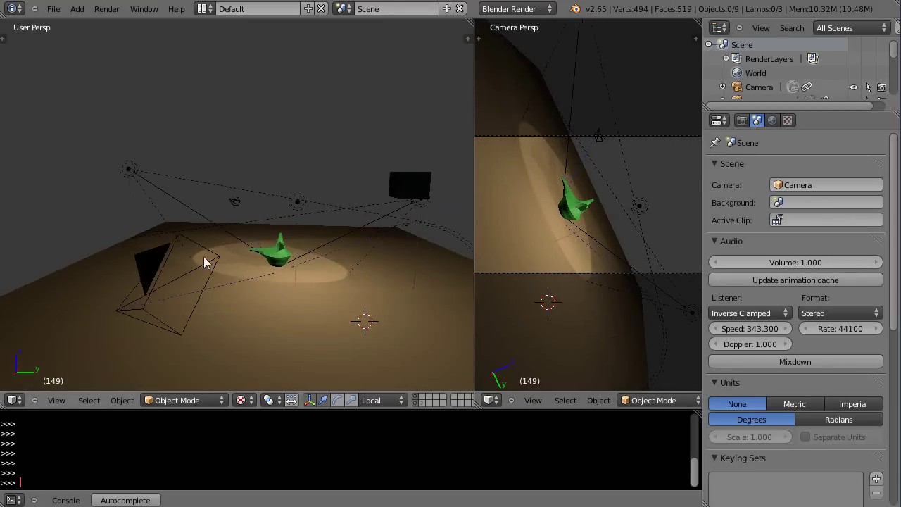
pyautogui.rightClick(167, 254)
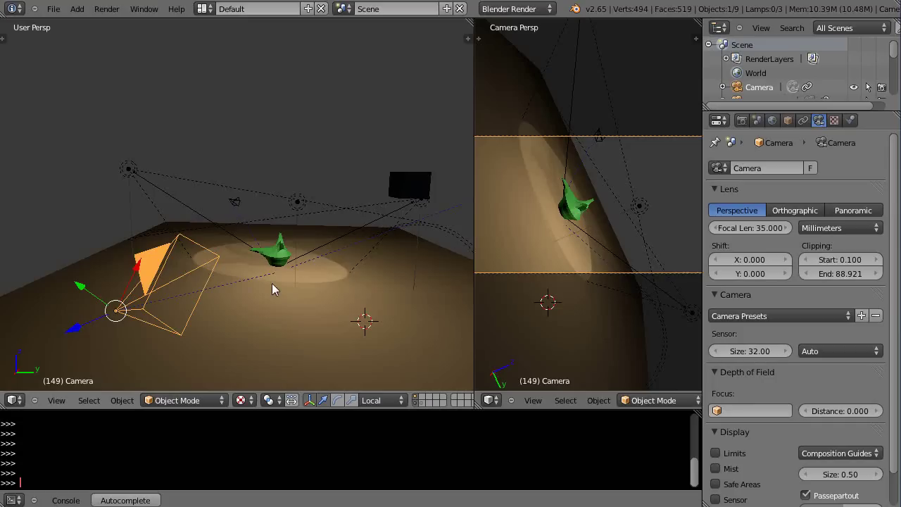
# Align the active camera to the current user perspective facing the green lamp, and inspect the camera from outside.
pyautogui.moveTo(273, 283); pyautogui.dragTo(292, 285, button='middle')
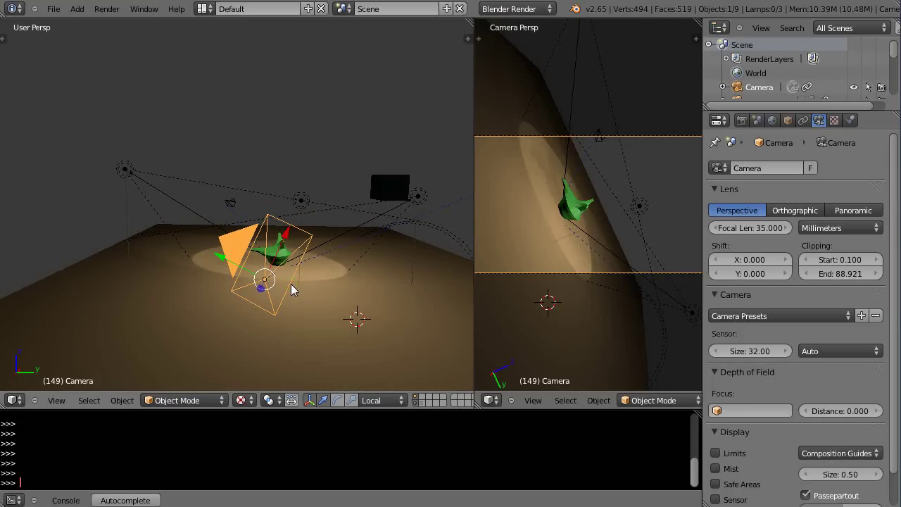
pyautogui.press('ctrl+alt+KP_0')
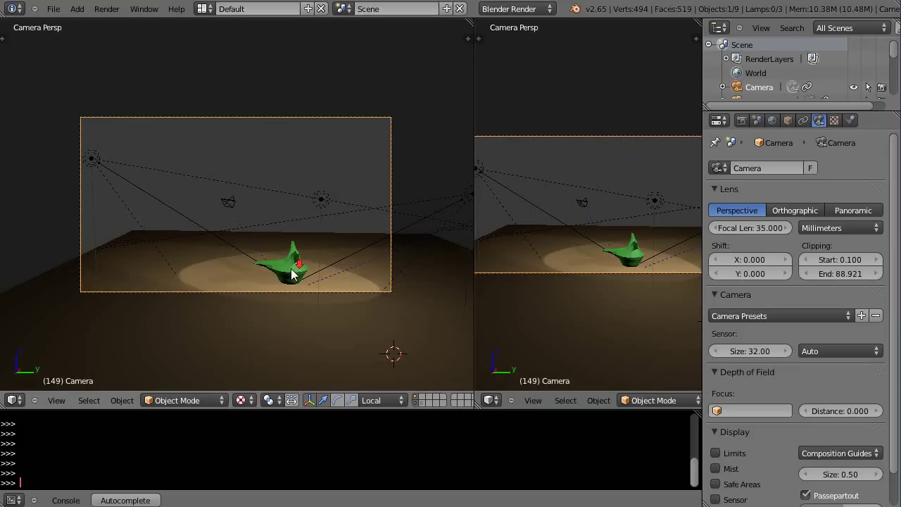
pyautogui.moveTo(291, 276); pyautogui.dragTo(288, 277, button='middle')
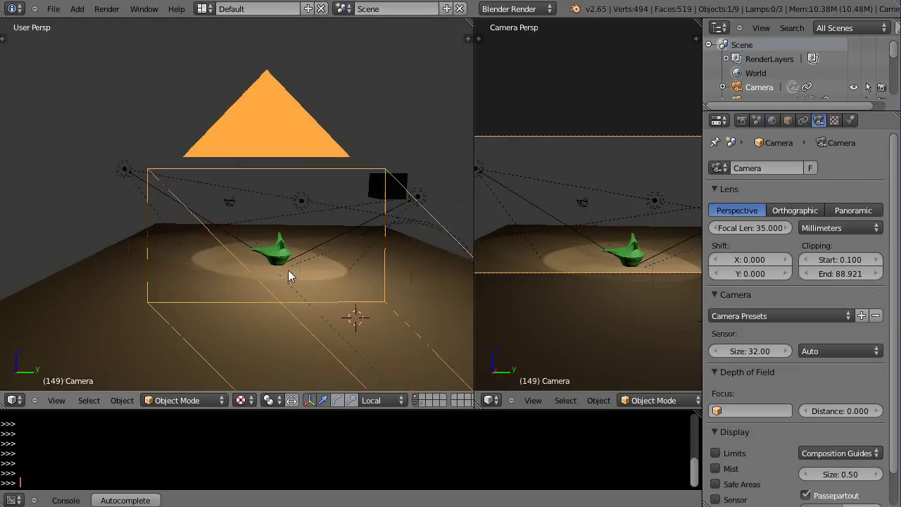
pyautogui.scroll(-3, 550, 257)
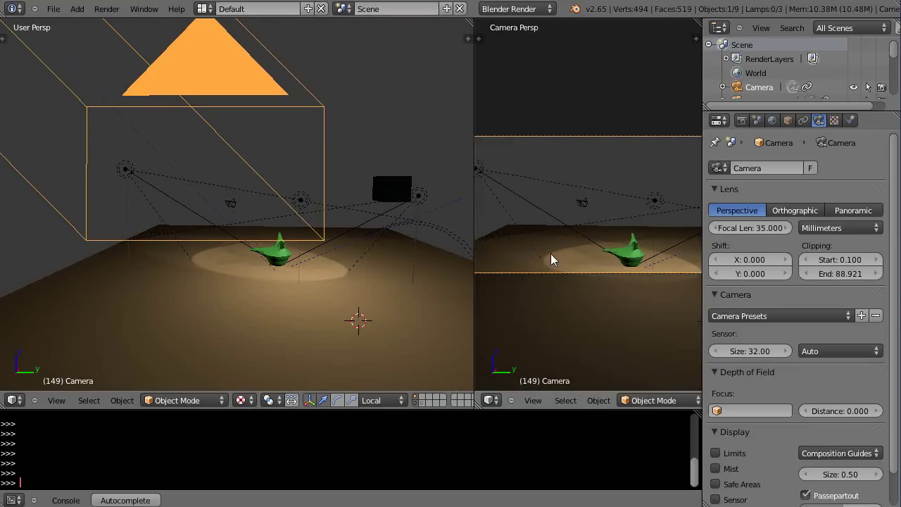
# Enable Lock Camera to View in the camera viewport, pull the camera back and orbit it around the green lamp, and disable the lock.
pyautogui.moveTo(473, 253); pyautogui.dragTo(376, 256)
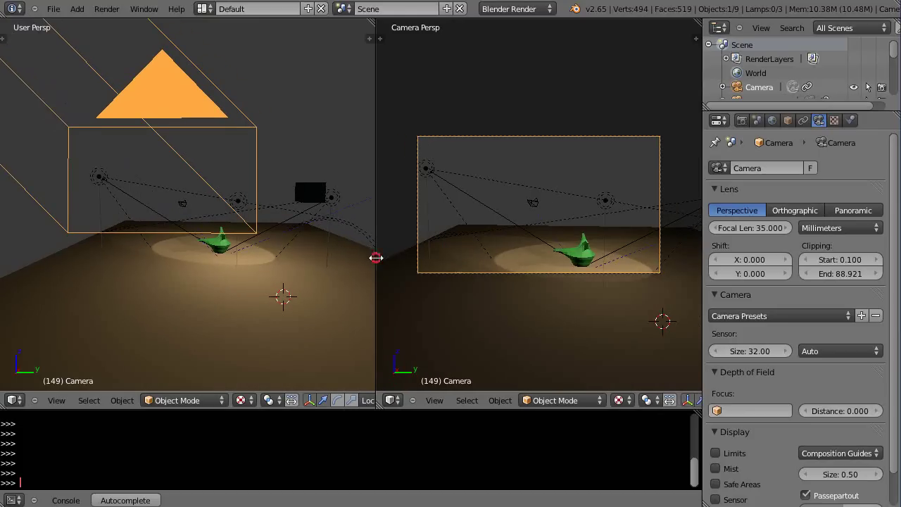
pyautogui.press('n')
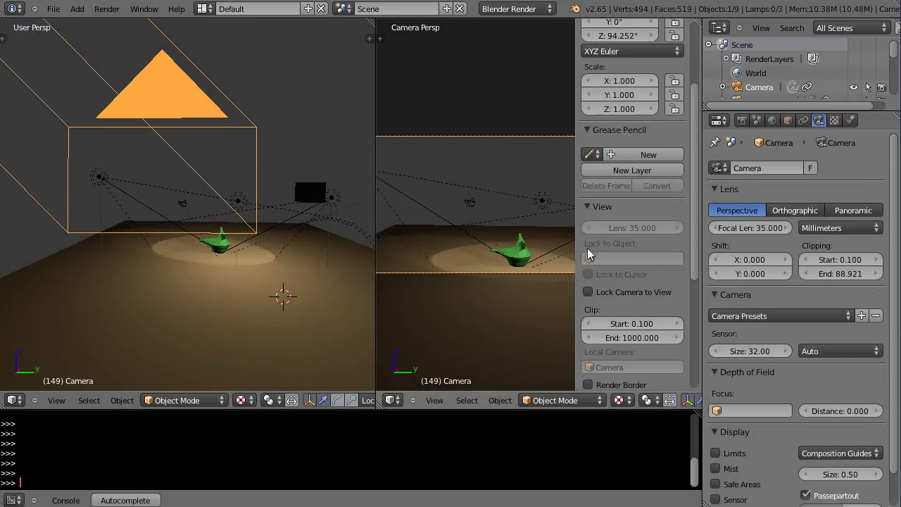
pyautogui.click(588, 292)
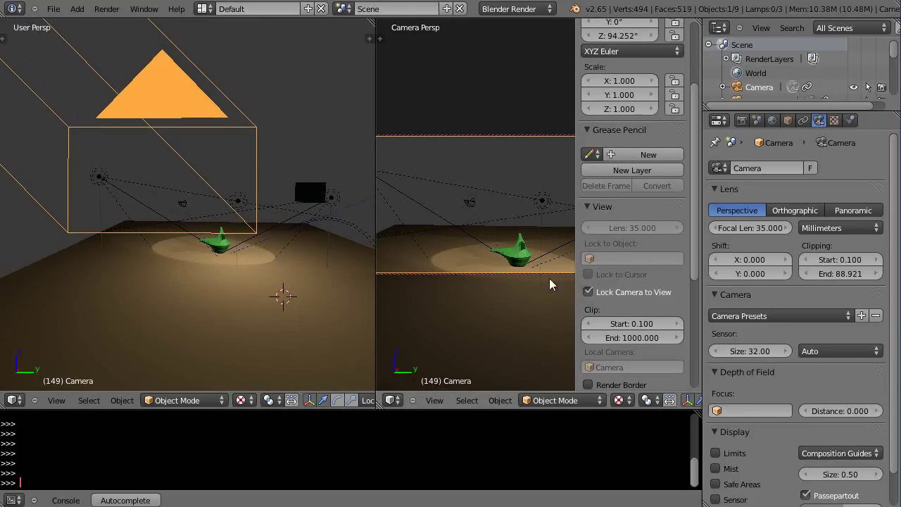
pyautogui.scroll(-3, 551, 282)
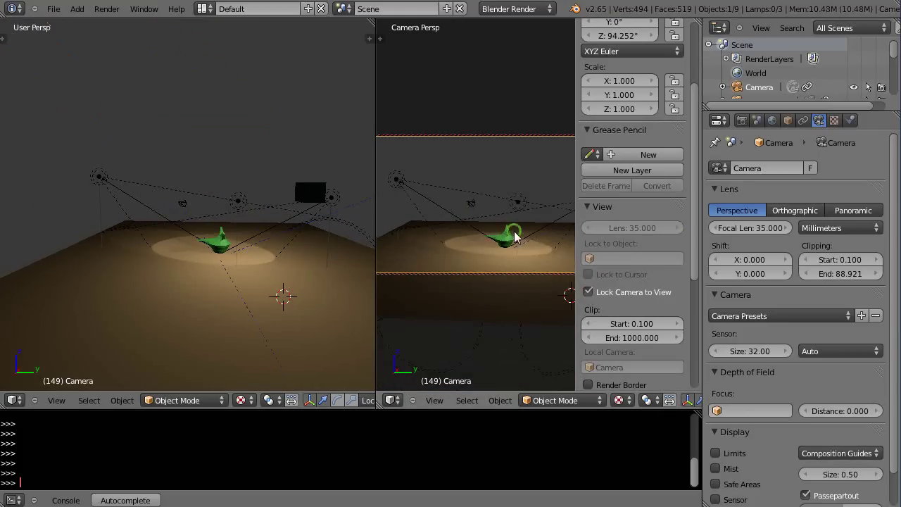
pyautogui.moveTo(514, 236); pyautogui.dragTo(542, 243, button='middle')
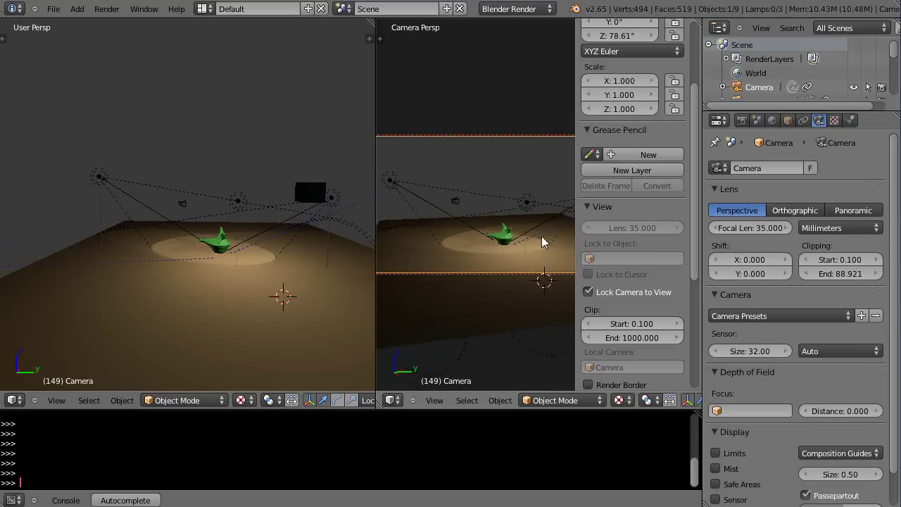
pyautogui.click(587, 292)
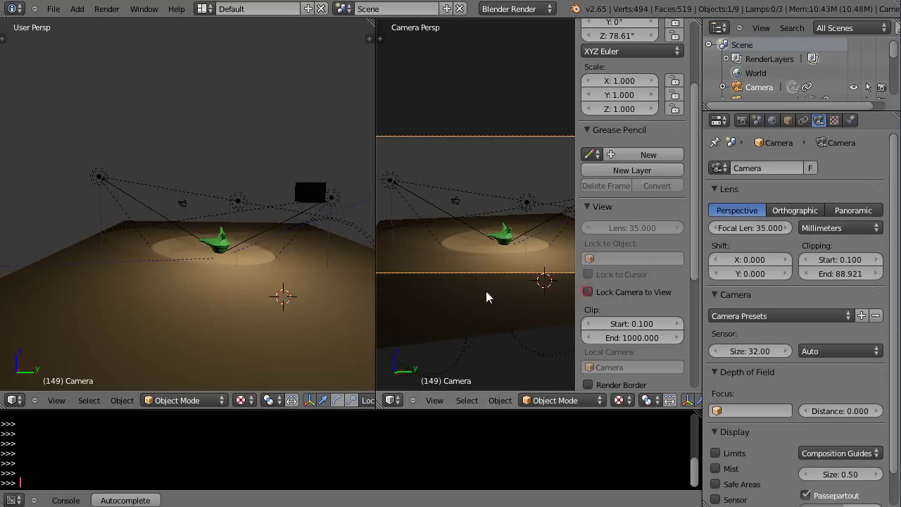
# Frame the whole floor and the camera in the user perspective, hide the camera viewport's properties sidebar and rebalance both viewports.
pyautogui.moveTo(377, 303); pyautogui.dragTo(453, 303)
pyautogui.moveTo(341, 312); pyautogui.dragTo(274, 264, button='middle')
pyautogui.scroll(-3, 274, 264)
pyautogui.moveTo(220, 210); pyautogui.dragTo(235, 244, button='middle')
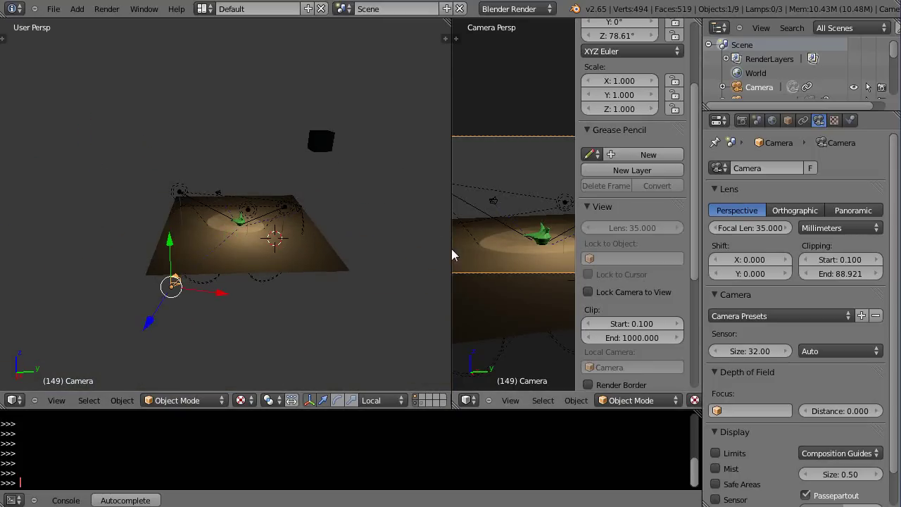
pyautogui.moveTo(453, 252); pyautogui.dragTo(357, 254)
pyautogui.press('n')
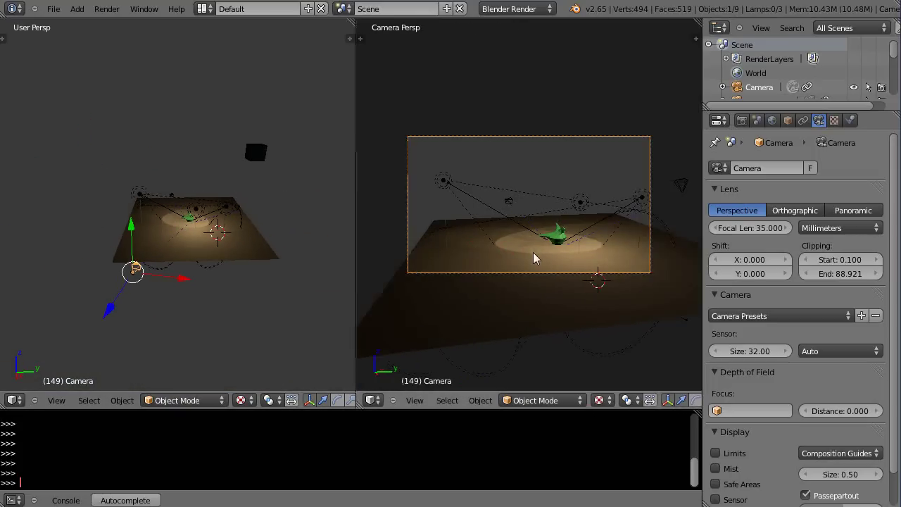
pyautogui.moveTo(356, 338); pyautogui.dragTo(426, 338)
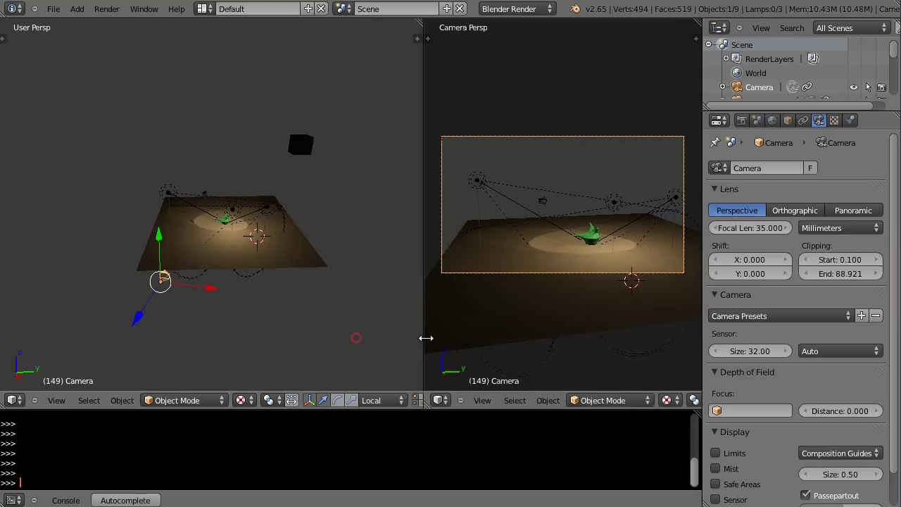
# Set the transform orientation to Normal and move the camera along its Z axis closer to the green lamp.
pyautogui.click(391, 400)
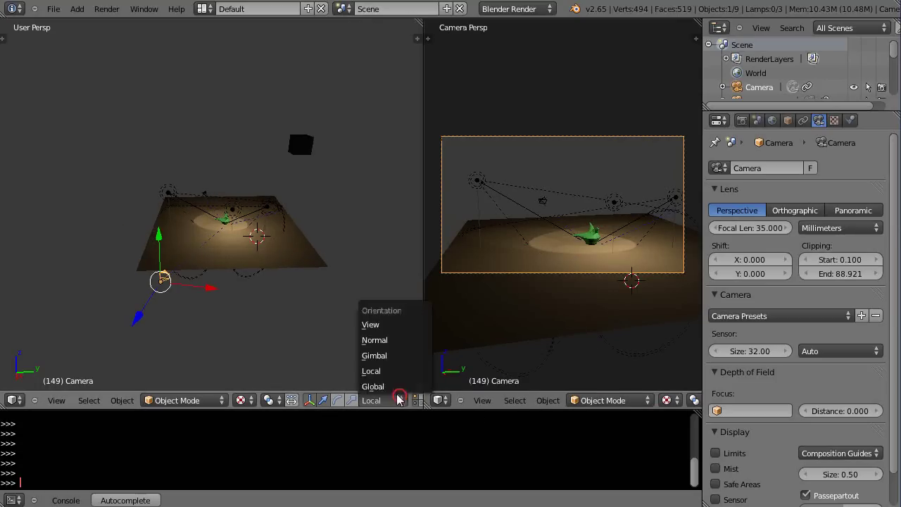
pyautogui.click(372, 342)
pyautogui.moveTo(154, 314); pyautogui.dragTo(180, 317, button='middle')
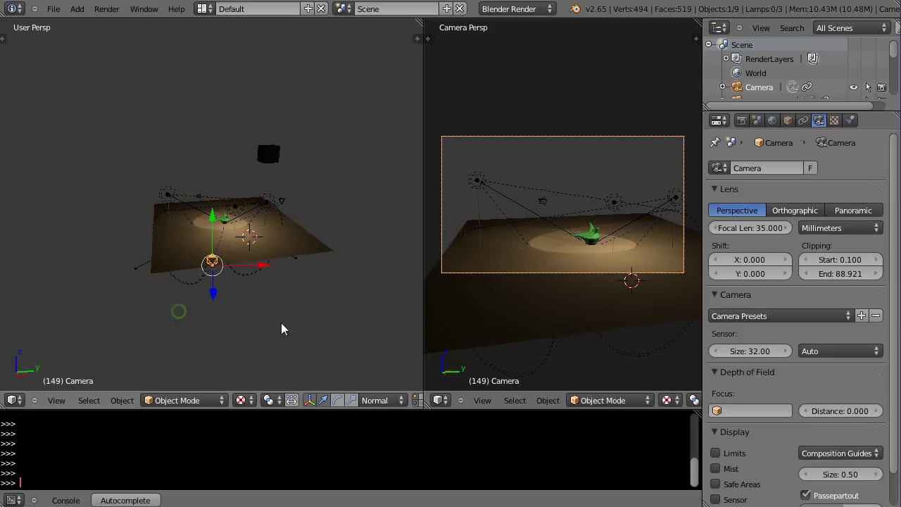
pyautogui.moveTo(282, 326)
pyautogui.mouseDown(button='middle')
pyautogui.moveTo(274, 330)
pyautogui.moveTo(280, 316)
pyautogui.moveTo(280, 354)
pyautogui.moveTo(251, 331)
pyautogui.moveTo(232, 336)
pyautogui.moveTo(255, 343)
pyautogui.moveTo(275, 329)
pyautogui.mouseUp(button='middle')
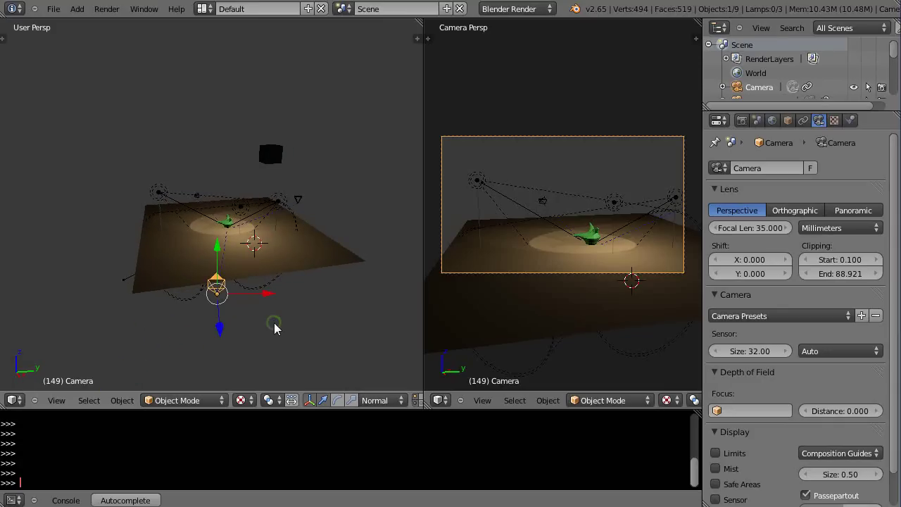
pyautogui.press('g')
pyautogui.rightClick(277, 326)
pyautogui.moveTo(215, 333); pyautogui.dragTo(230, 308)
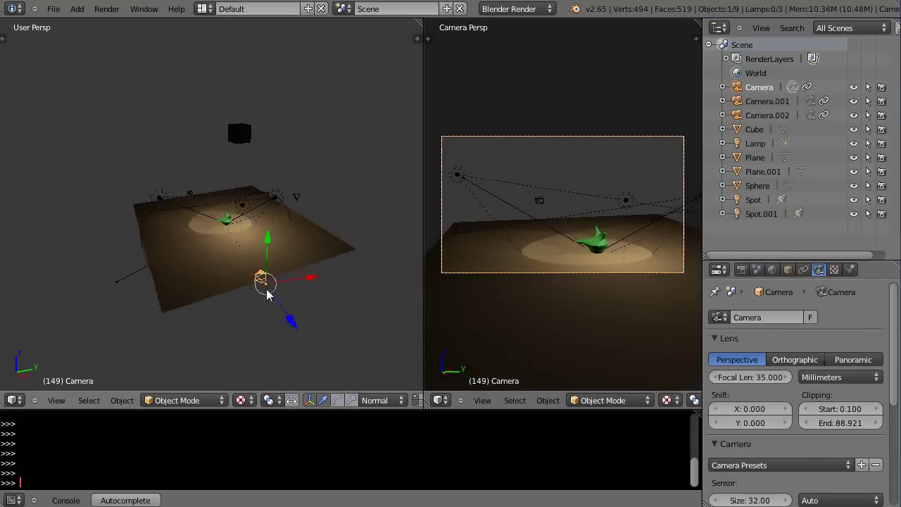
# Set the transform orientation to Local and rotate the camera slightly about its local Z axis.
pyautogui.moveTo(268, 294); pyautogui.dragTo(239, 287, button='middle')
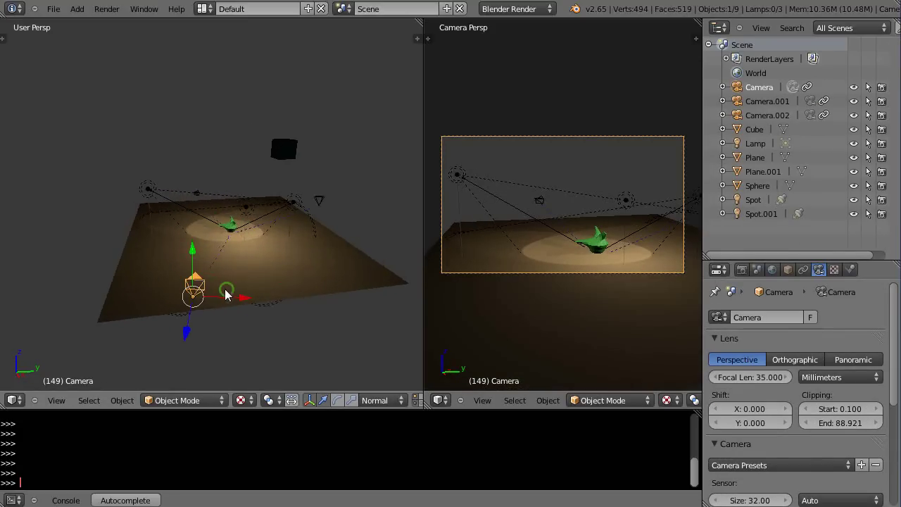
pyautogui.scroll(5, 225, 294)
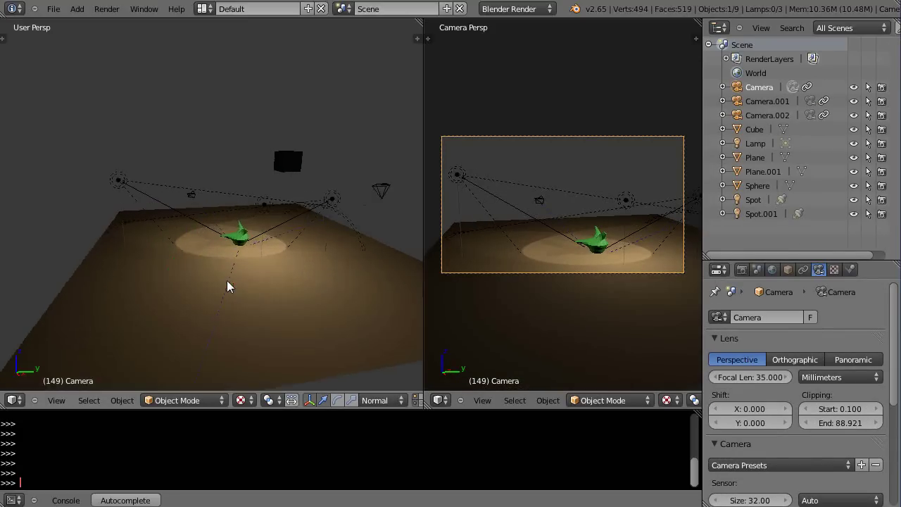
pyautogui.scroll(-3, 226, 285)
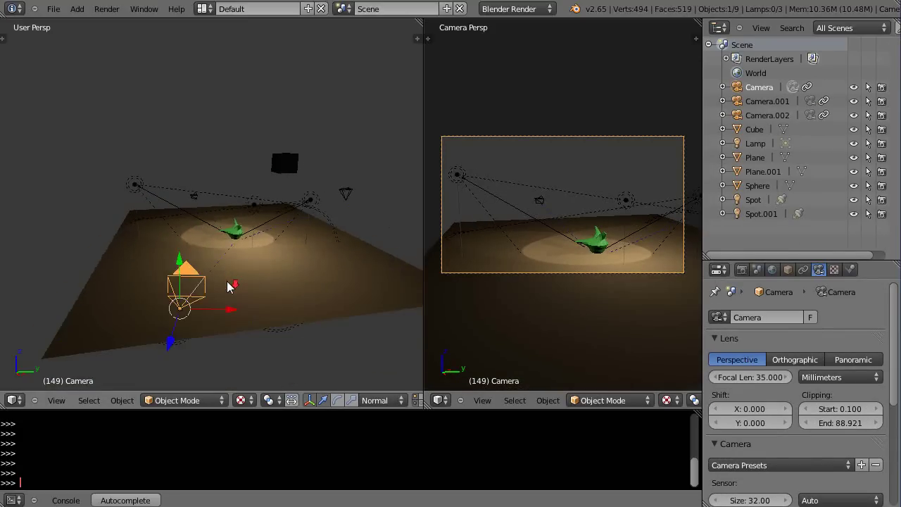
pyautogui.click(380, 400)
pyautogui.click(372, 371)
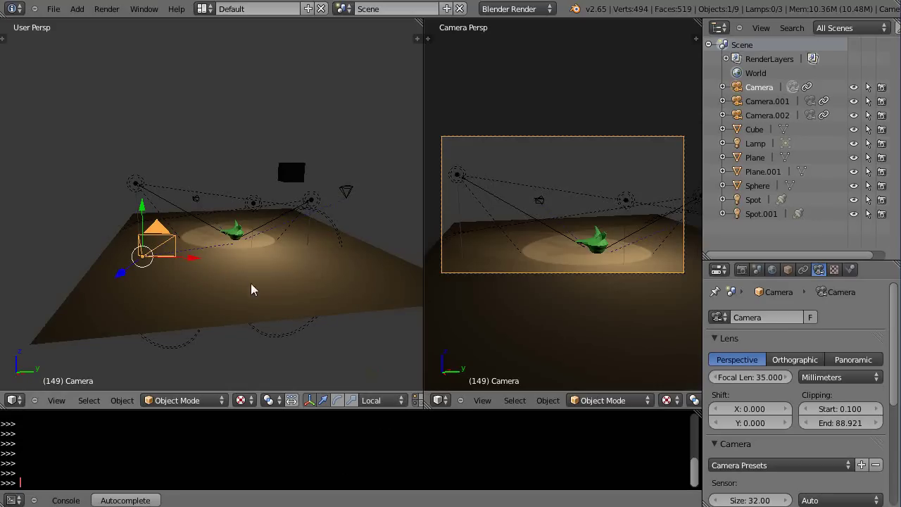
pyautogui.moveTo(250, 283); pyautogui.dragTo(301, 312, button='middle')
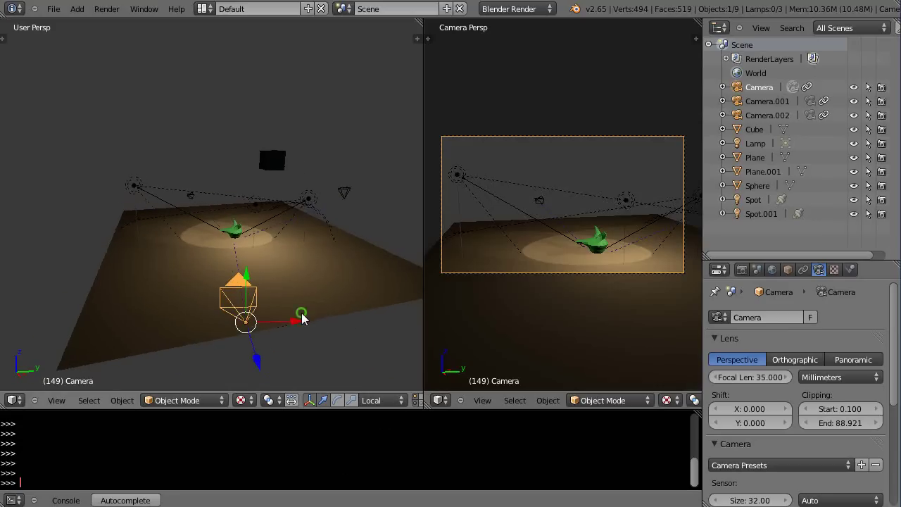
pyautogui.press('r')
pyautogui.press('z')
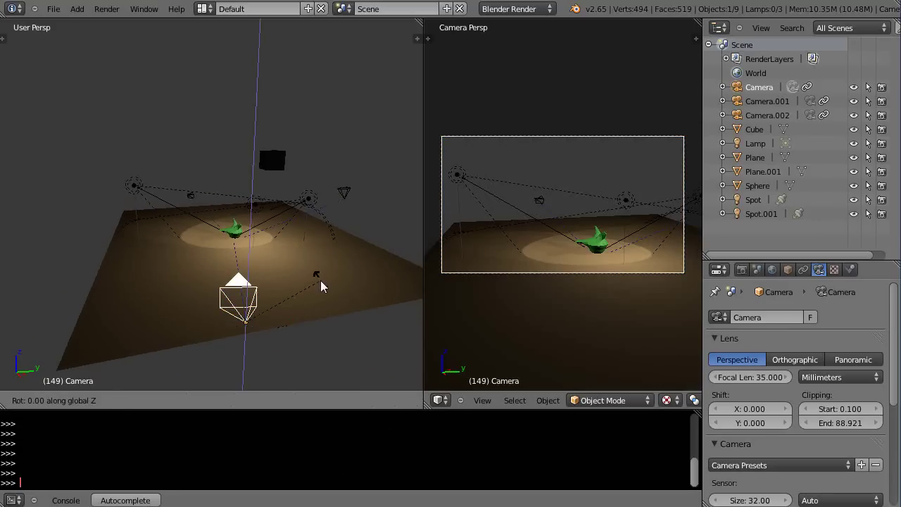
pyautogui.press('z')
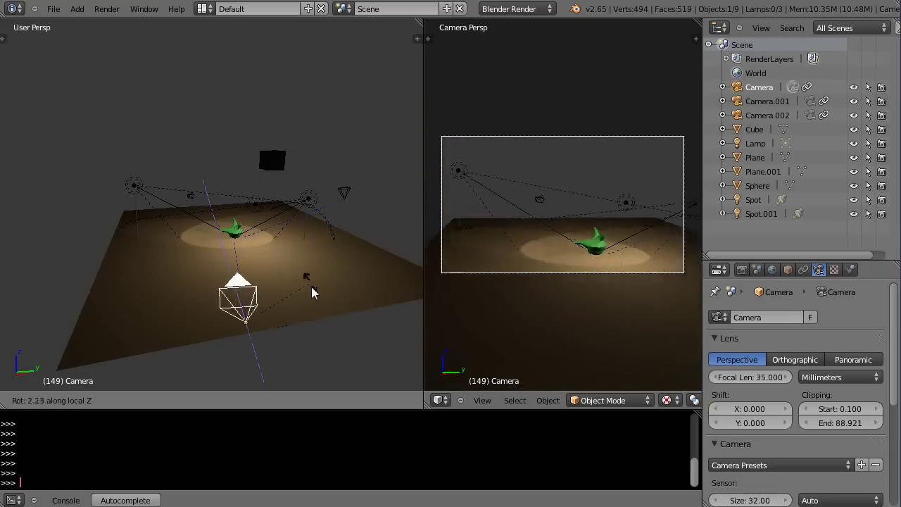
pyautogui.click(300, 290)
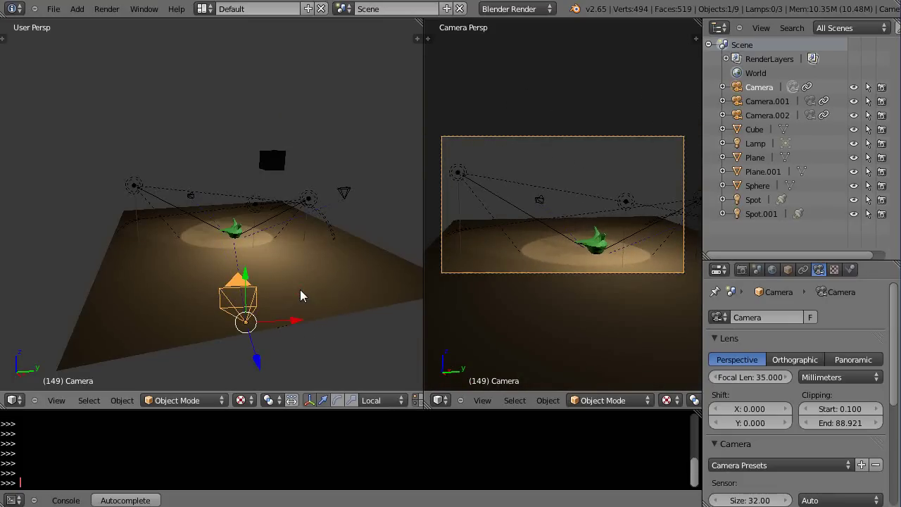
# Rotate the camera about its local Y axis by about -5 degrees.
pyautogui.press('r')
pyautogui.press('y')
pyautogui.press('y')
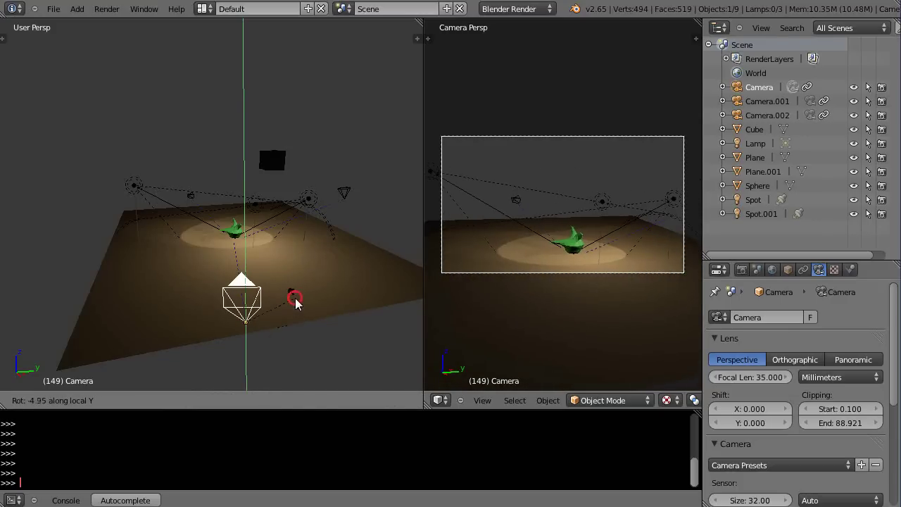
pyautogui.click(295, 298)
# Rotate the camera about its local X axis by about -364.5 degrees.
pyautogui.press('r')
pyautogui.press('x')
pyautogui.press('x')
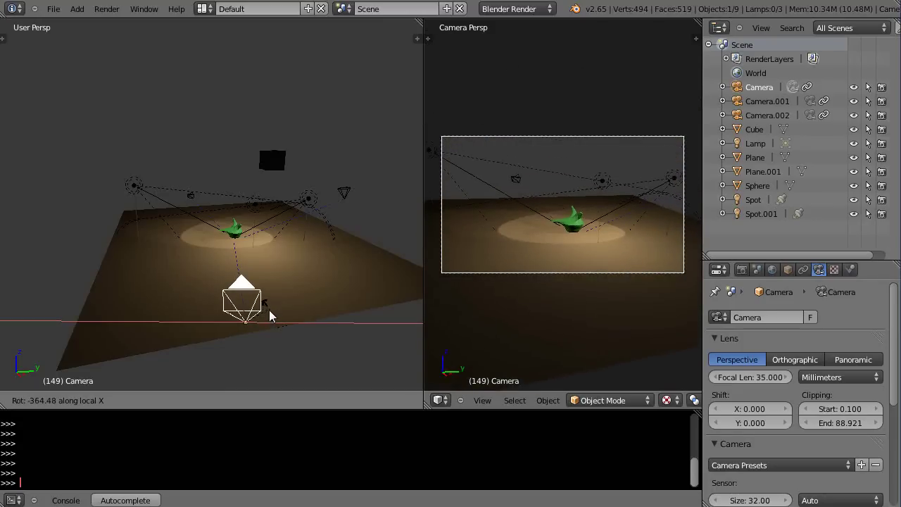
pyautogui.click(269, 312)
pyautogui.moveTo(269, 312); pyautogui.dragTo(282, 264, button='middle')
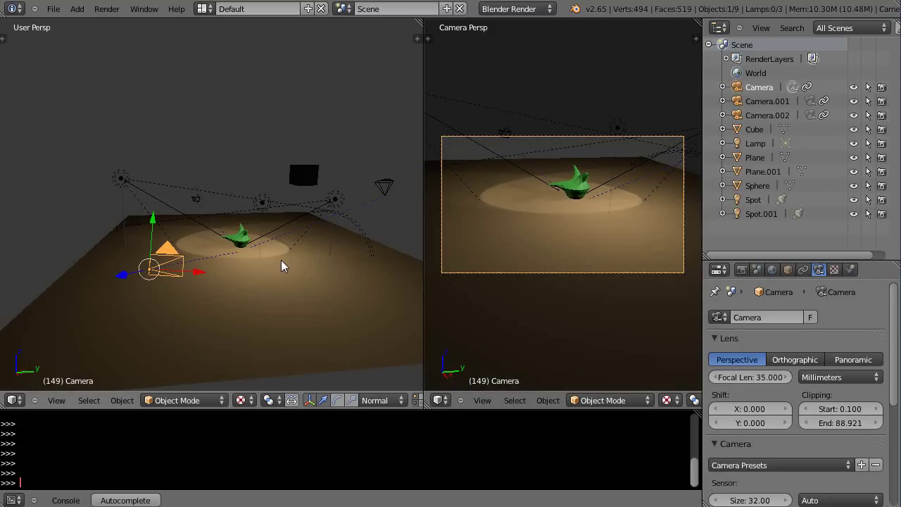